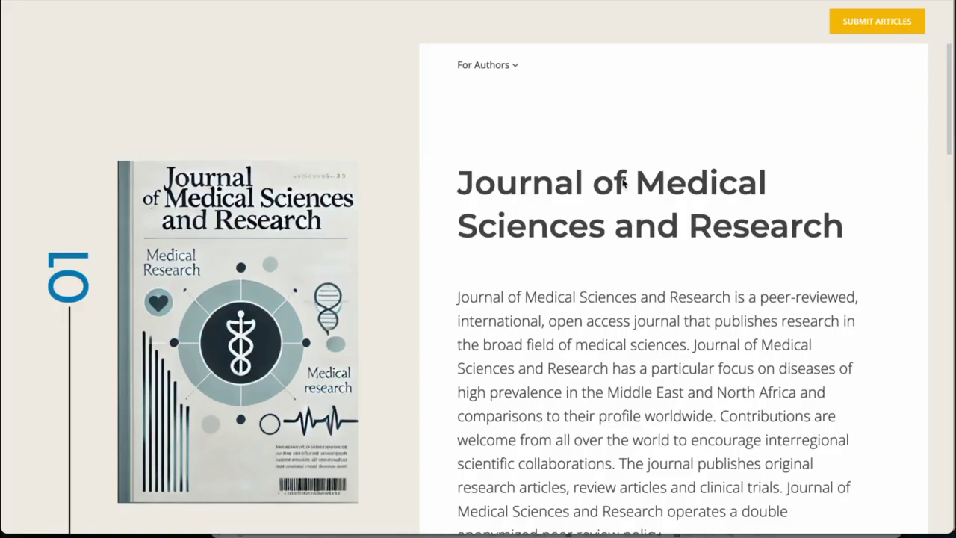
Start an article submission for the Journal of Medical Sciences and Research, read the author instructions, and continue to the file upload stage
click(871, 31)
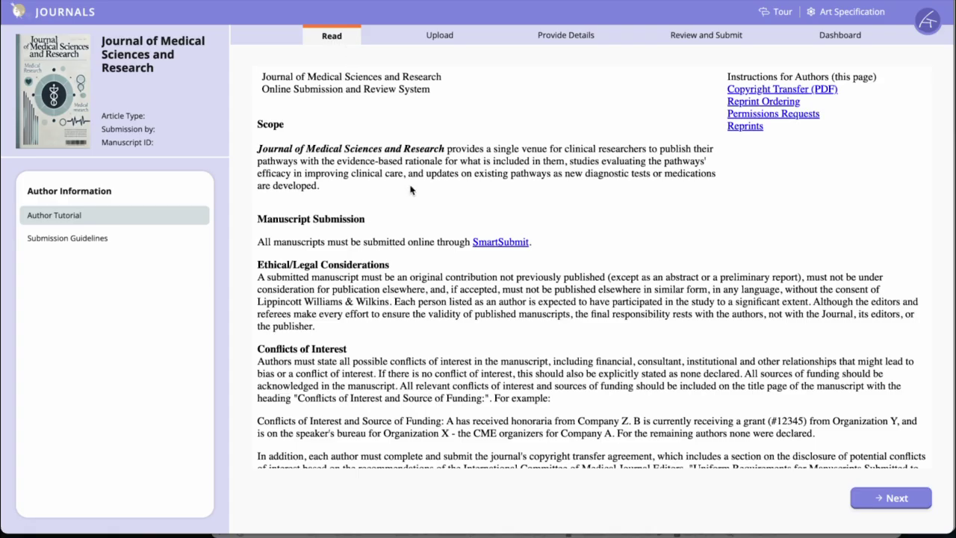
scroll(410, 190, down, 2)
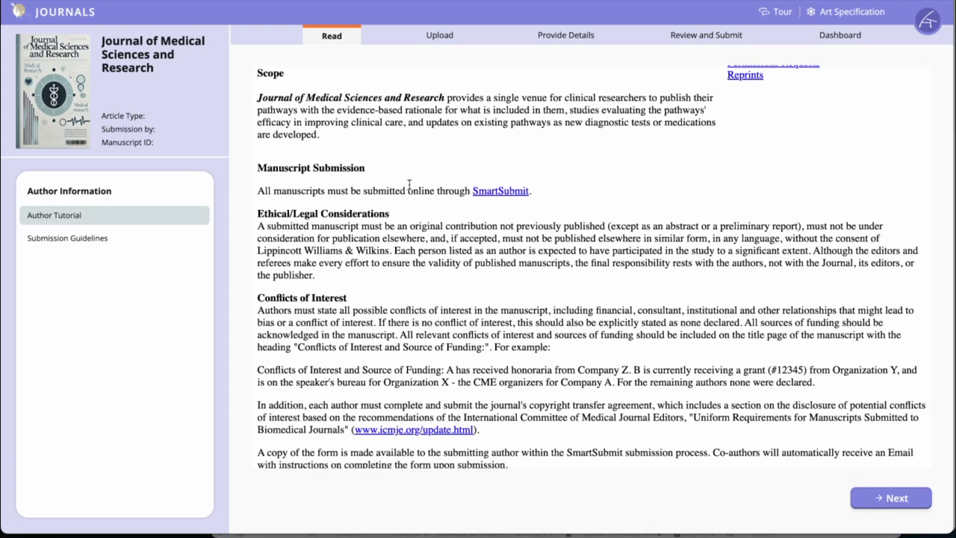
scroll(409, 185, down, 1)
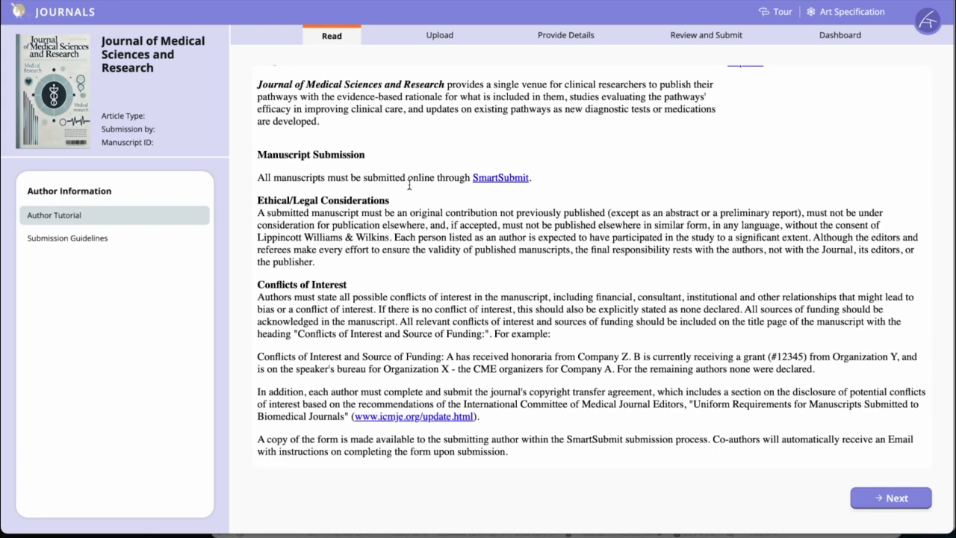
scroll(409, 185, down, 1)
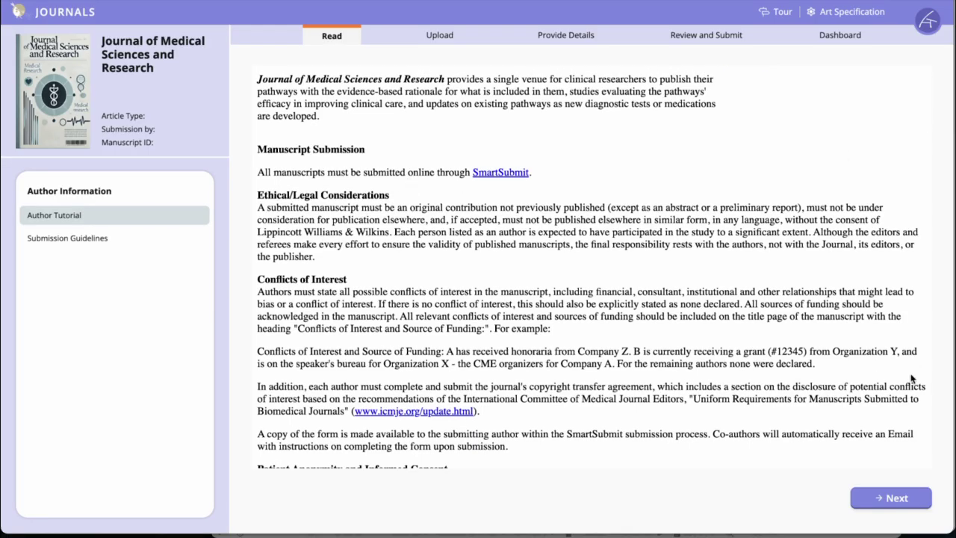
click(895, 506)
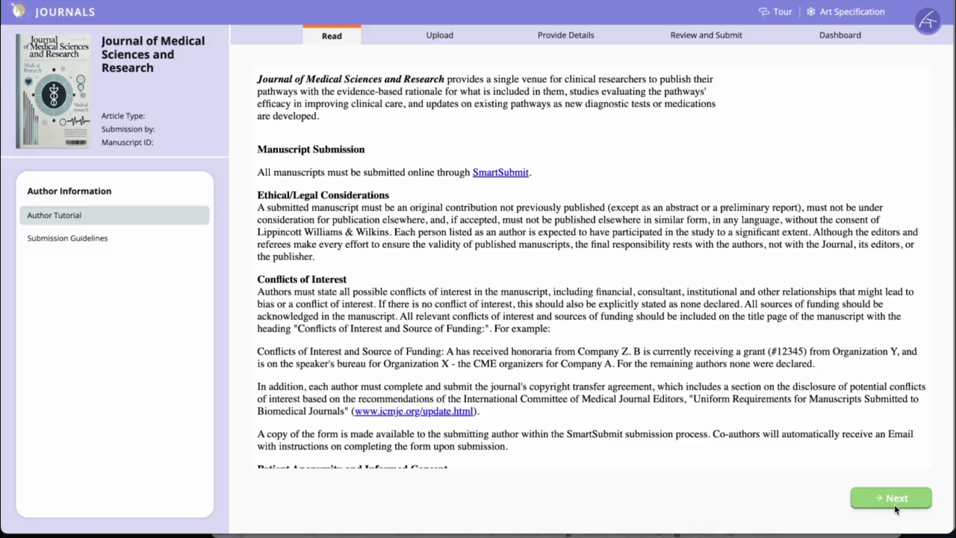
click(896, 507)
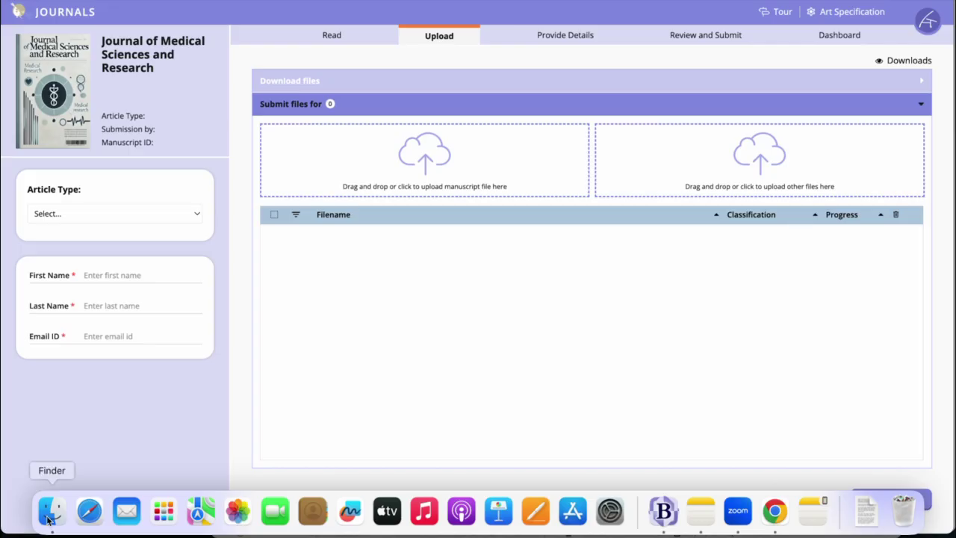
Upload CIR-24-200_Manuscript.docx from Finder as the manuscript file
click(52, 511)
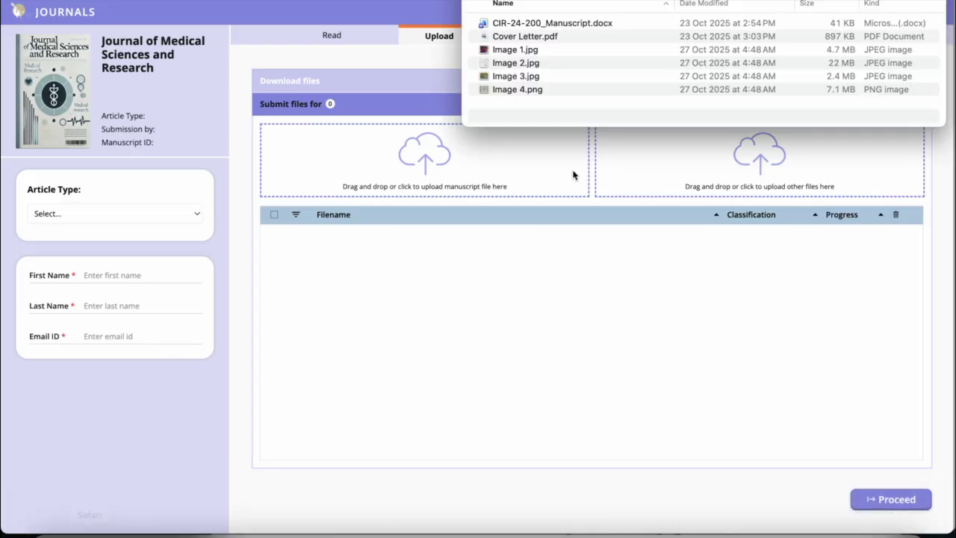
click(560, 29)
drag(561, 29, 399, 170)
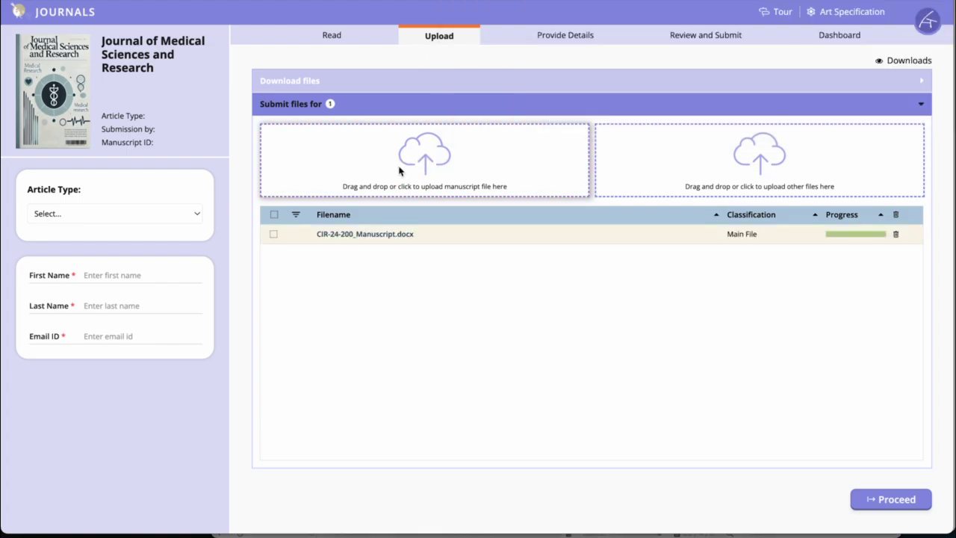
Upload Image 1.jpg, Image 2.jpg, Image 3.jpg and Image 4.png as other files, and check the classification options available for Image 1.jpg
shift+click(524, 90)
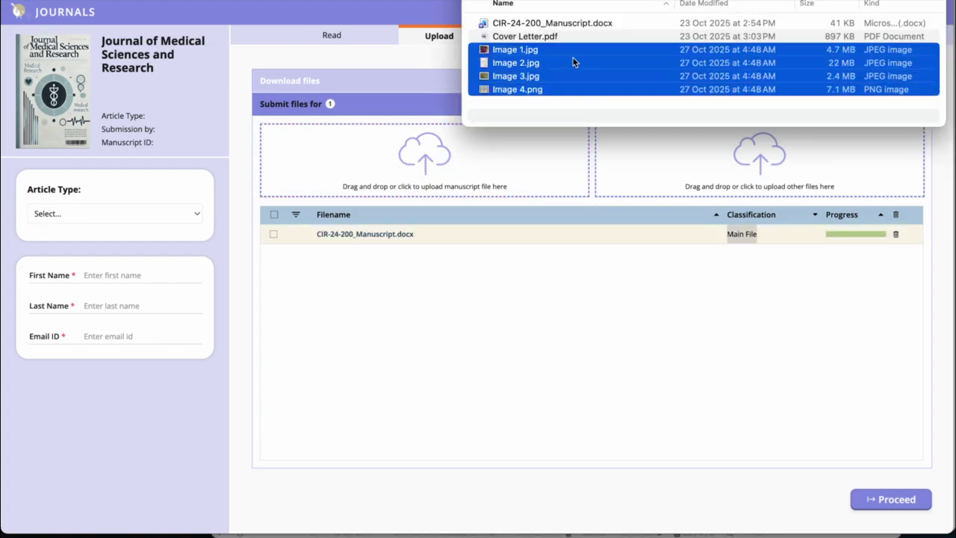
drag(575, 59, 692, 147)
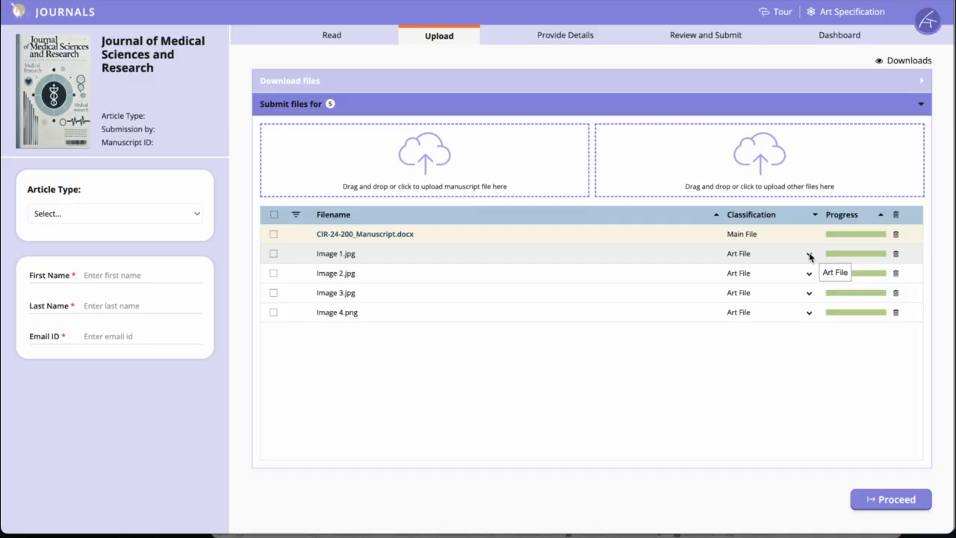
click(808, 254)
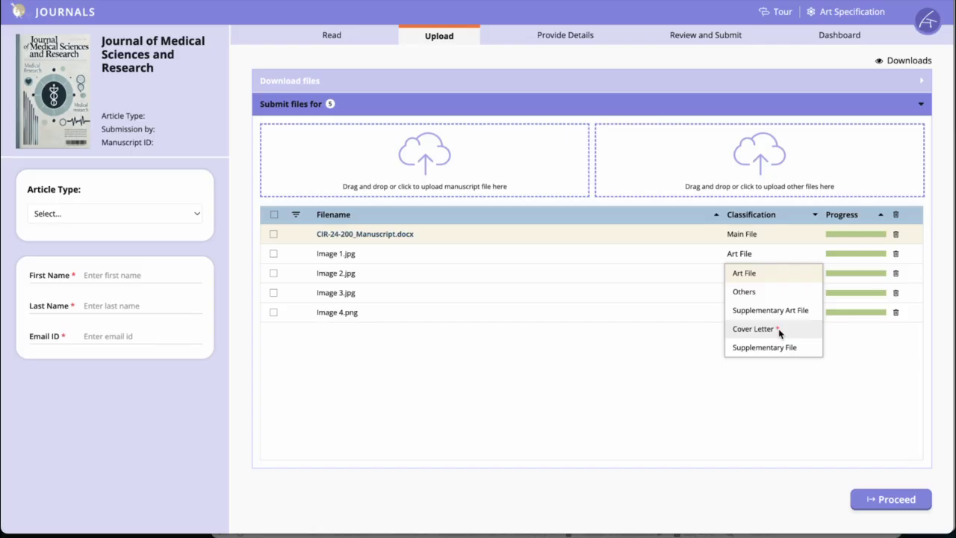
click(603, 407)
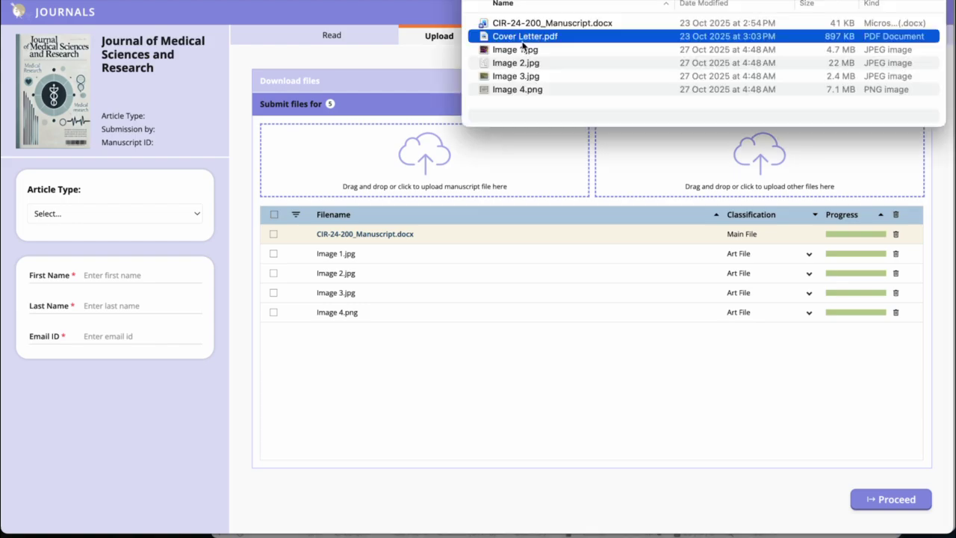
Upload Cover Letter.pdf as another file and classify it as Cover Letter
drag(521, 39, 687, 157)
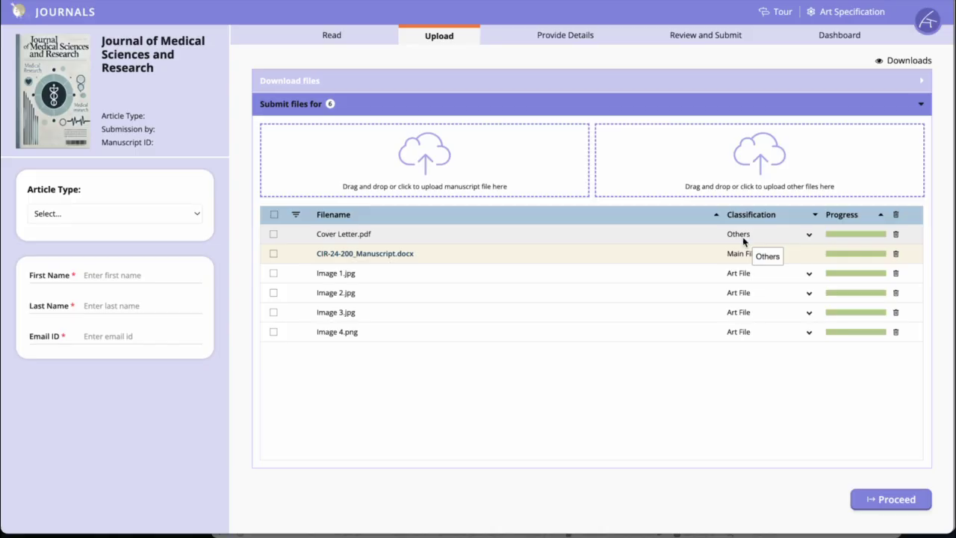
click(808, 234)
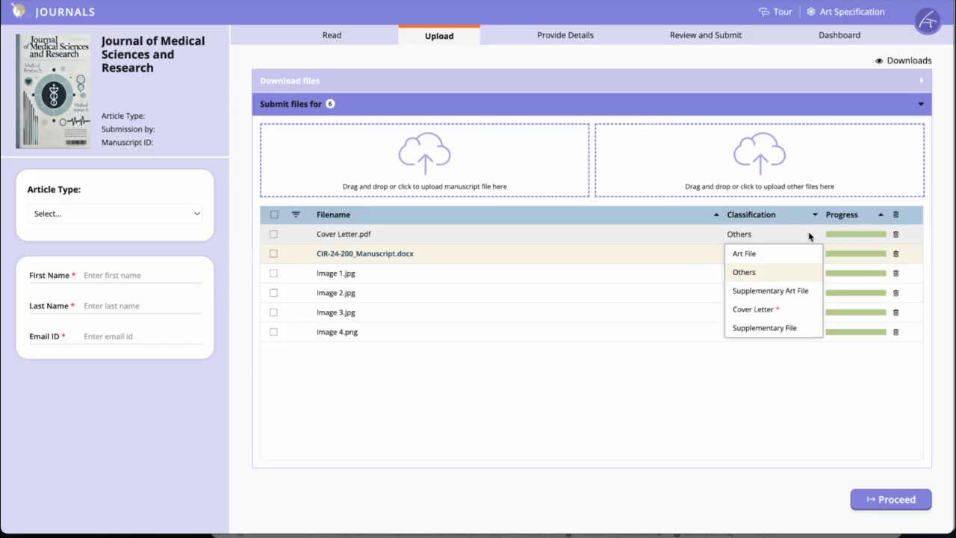
click(753, 309)
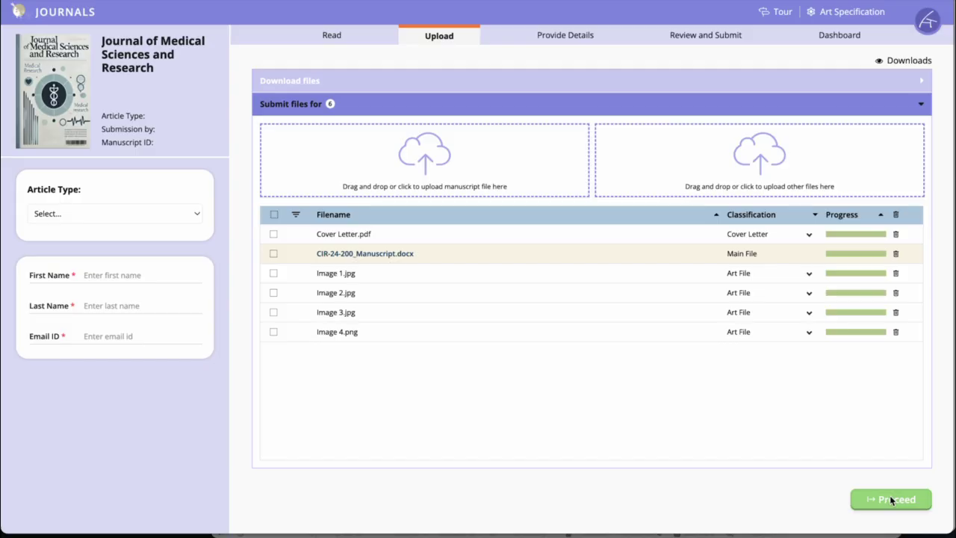
Set the article type to Original Article, enter the author's first name, last name and e-mail, and proceed to the submission details
click(81, 220)
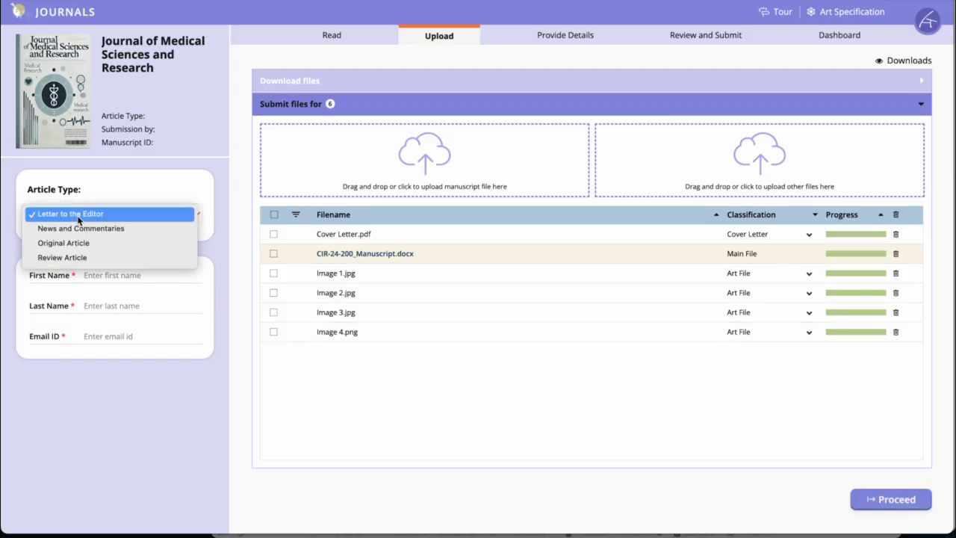
click(68, 243)
click(117, 275)
text(John)
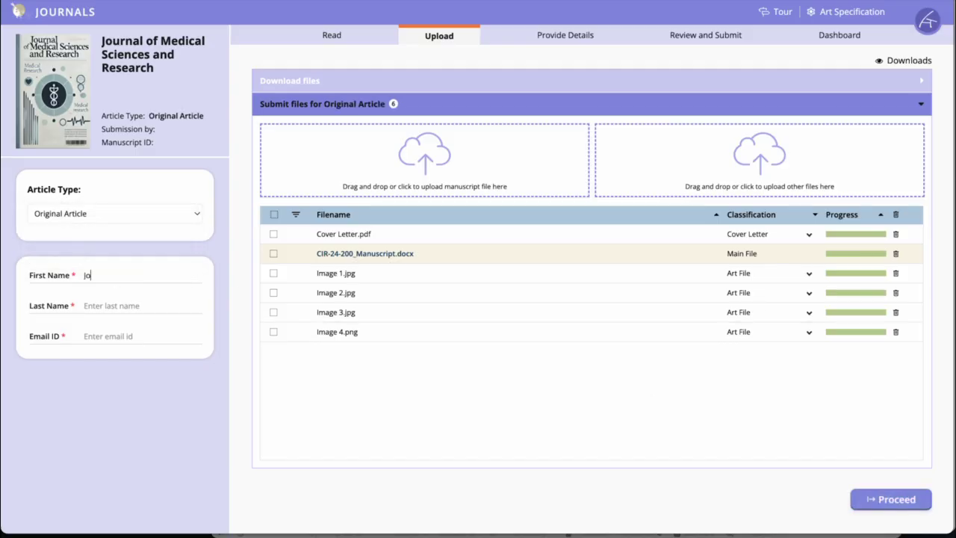
click(115, 302)
text(Smith)
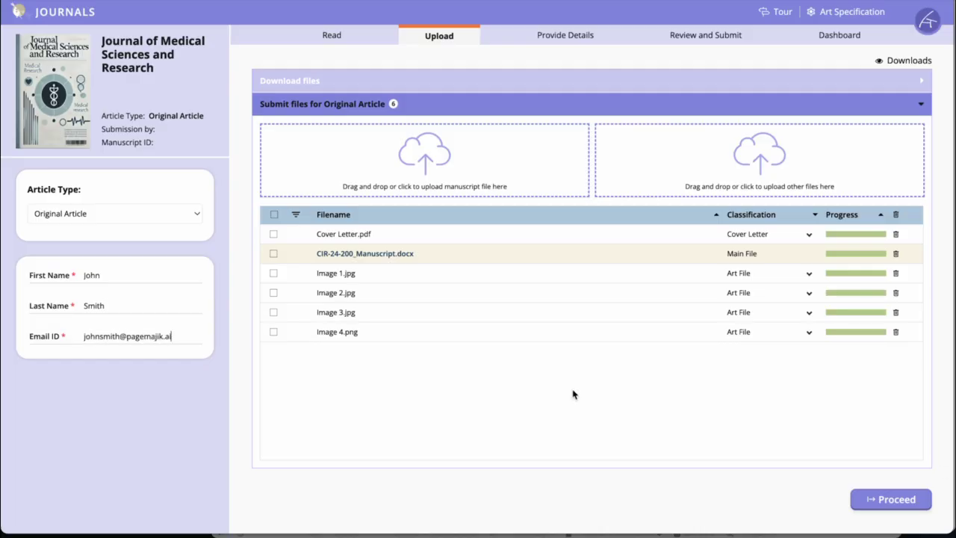
click(908, 498)
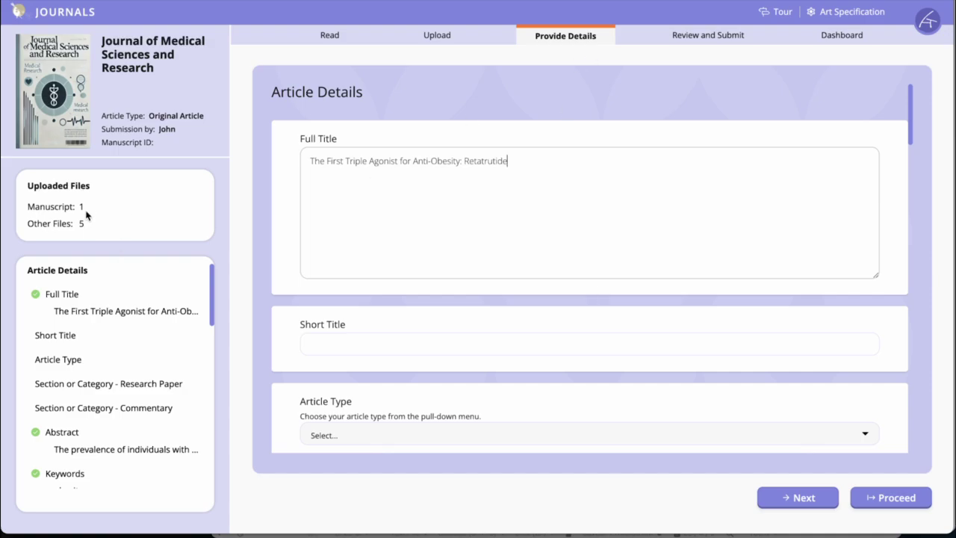
Check the extracted article details and set the Article Type to Research Paper
scroll(89, 348, down, 3)
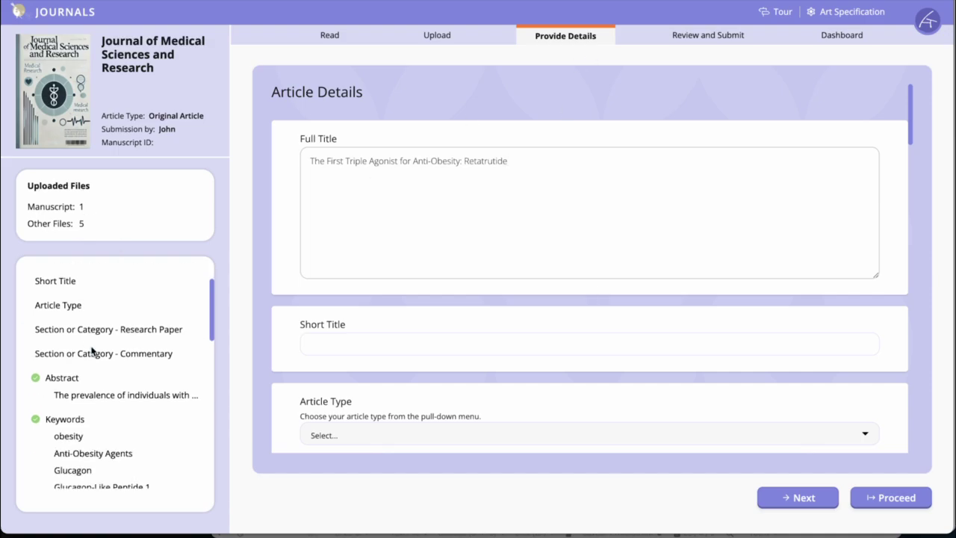
scroll(90, 348, up, 3)
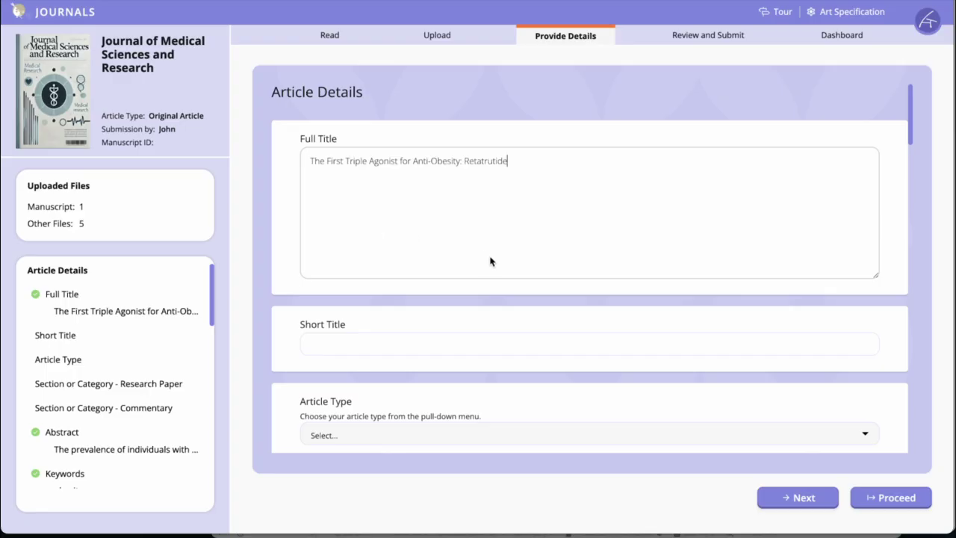
scroll(491, 260, down, 1)
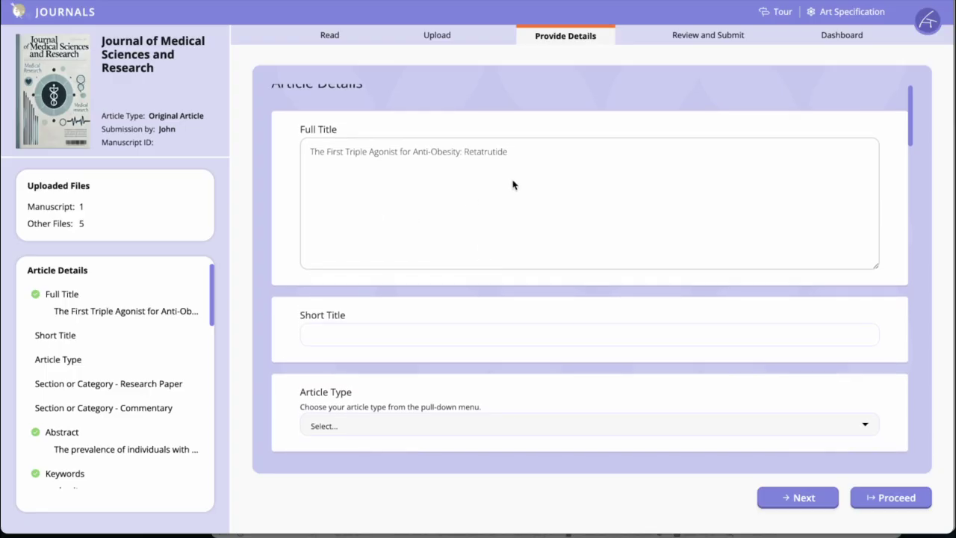
scroll(461, 334, down, 2)
click(351, 382)
click(363, 232)
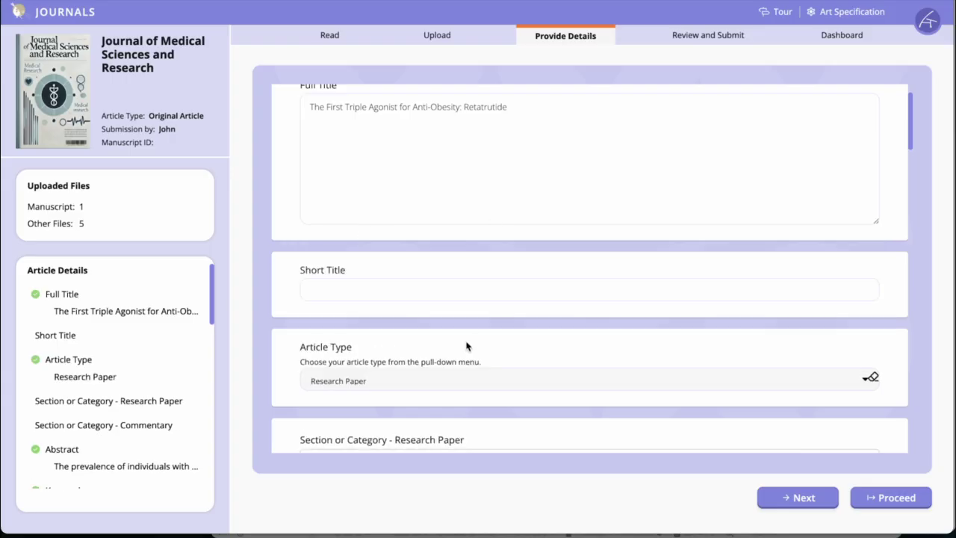
Review the remaining article, author and reviewer details, and advance through the form to the Additional Information section
scroll(466, 345, down, 2)
scroll(112, 418, down, 2)
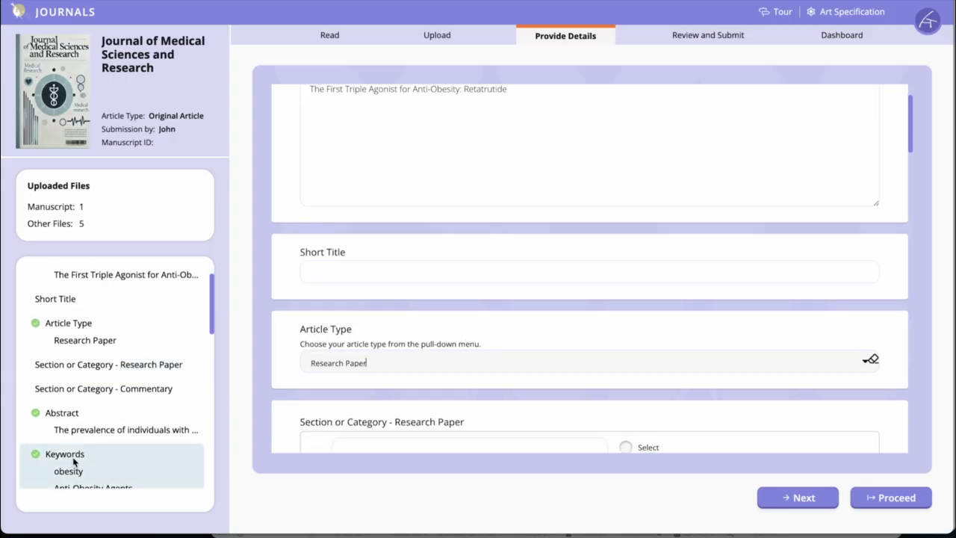
scroll(75, 458, down, 6)
scroll(573, 391, down, 3)
scroll(572, 391, down, 15)
click(799, 496)
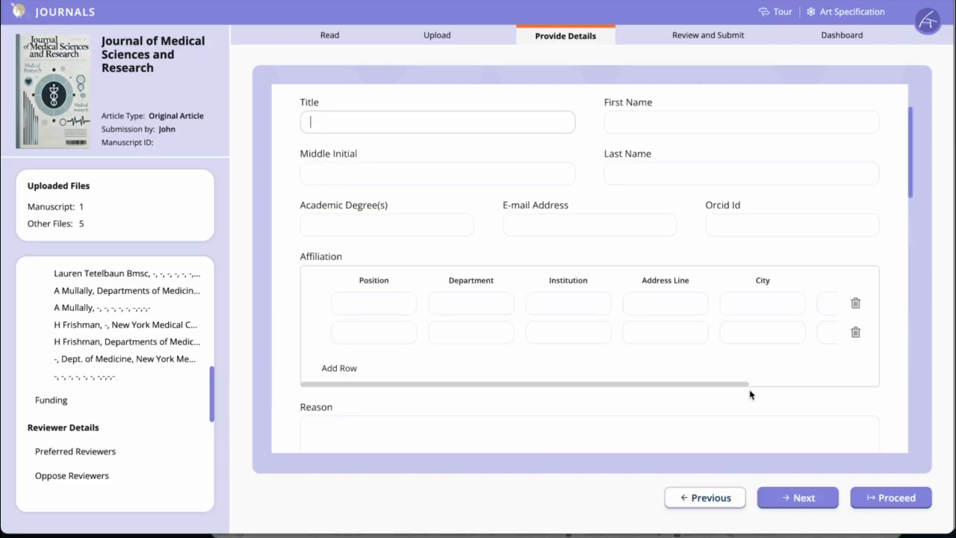
click(803, 487)
Answer No to prior review, Yes to guidelines, with details "Study was conducted in an authorized environment, and all protocols were followed. Details available for review." and proceed
click(329, 176)
click(373, 256)
text(for review.)
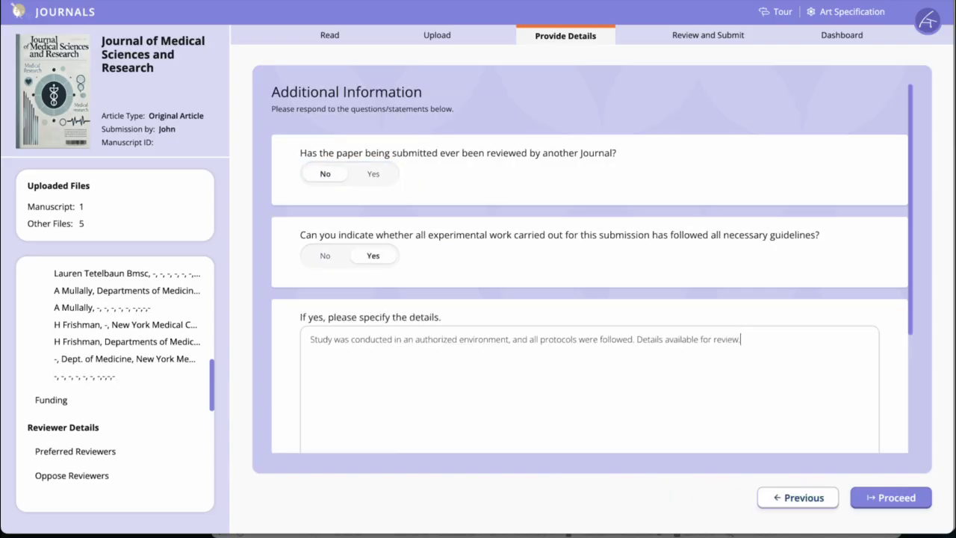
click(907, 502)
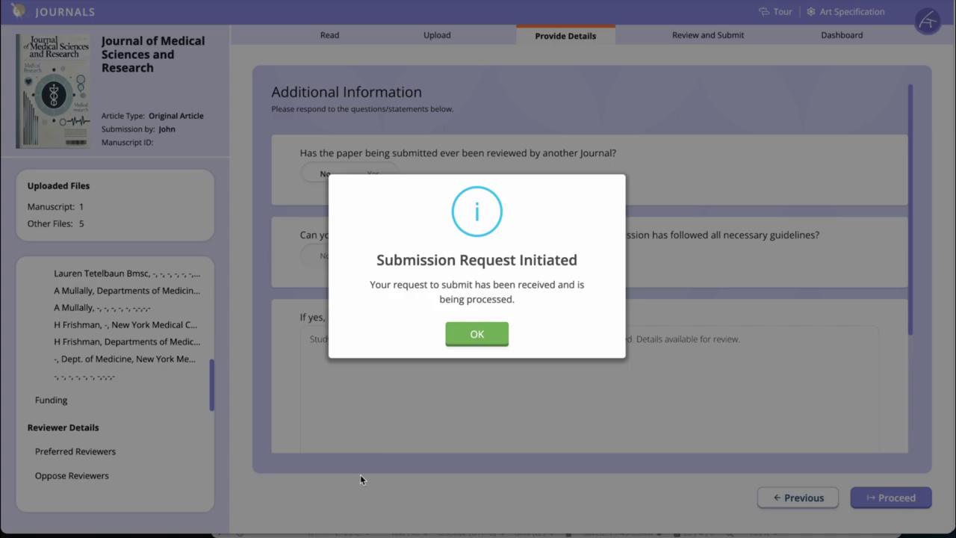
click(469, 334)
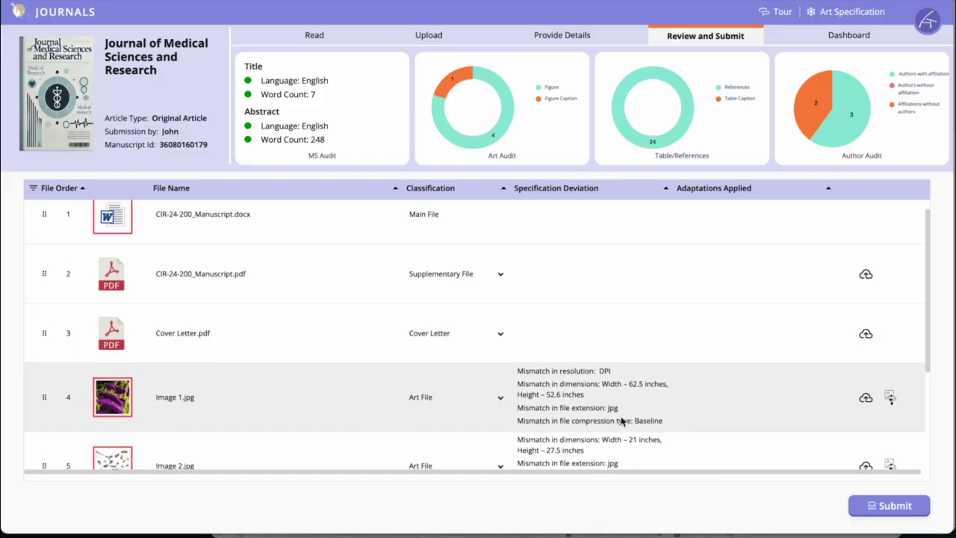
Review the specification deviations of the uploaded files and submit the manuscript despite the inconsistencies
scroll(620, 422, down, 1)
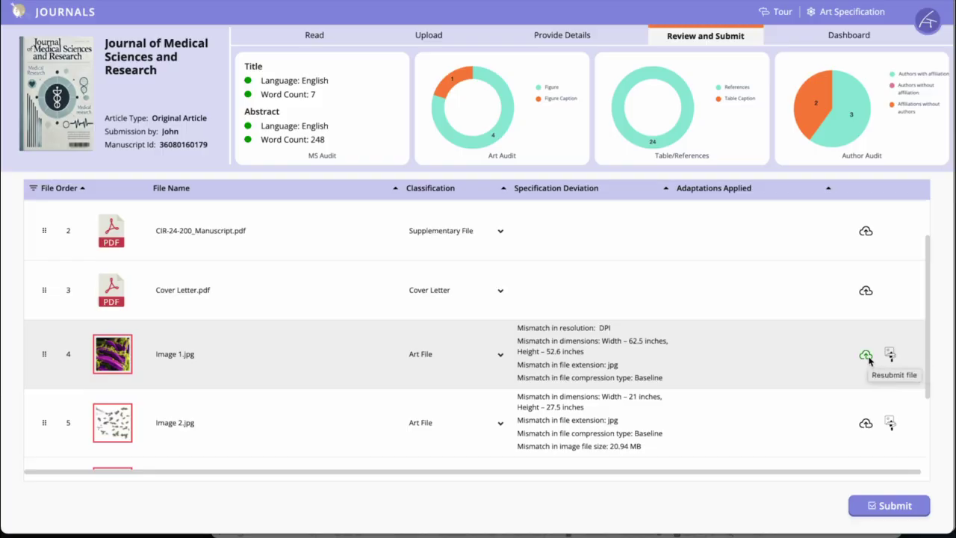
click(887, 516)
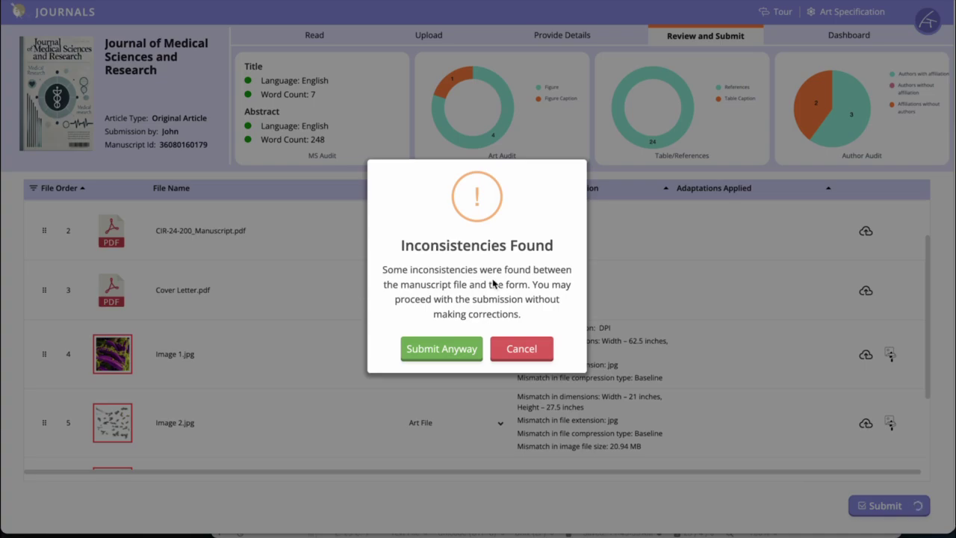
click(440, 350)
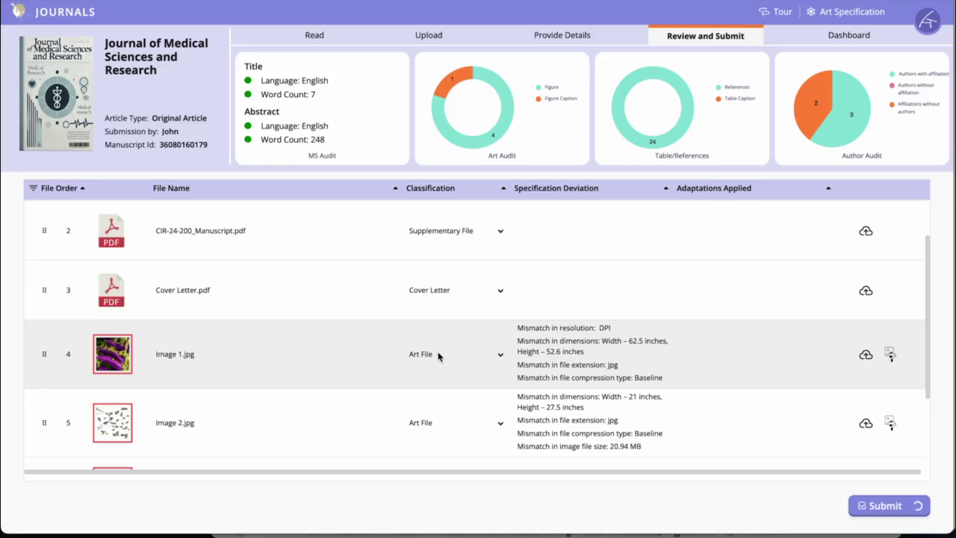